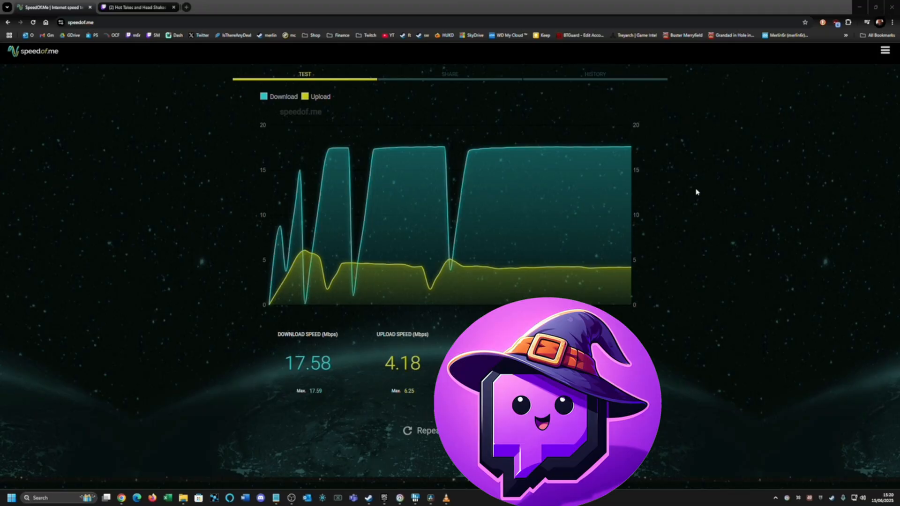
Minimise the browser windows and watch the recording demo video in an enlarged VLC media player window before closing it
click(860, 9)
click(860, 10)
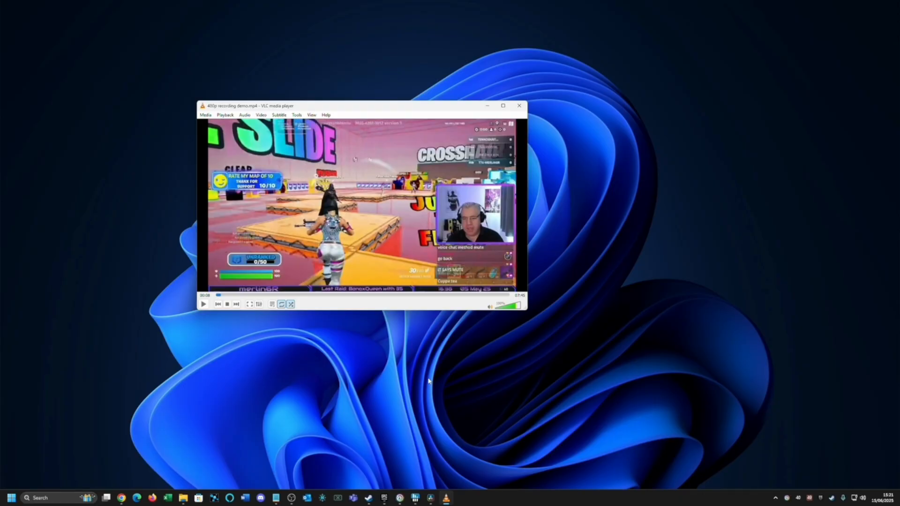
click(203, 304)
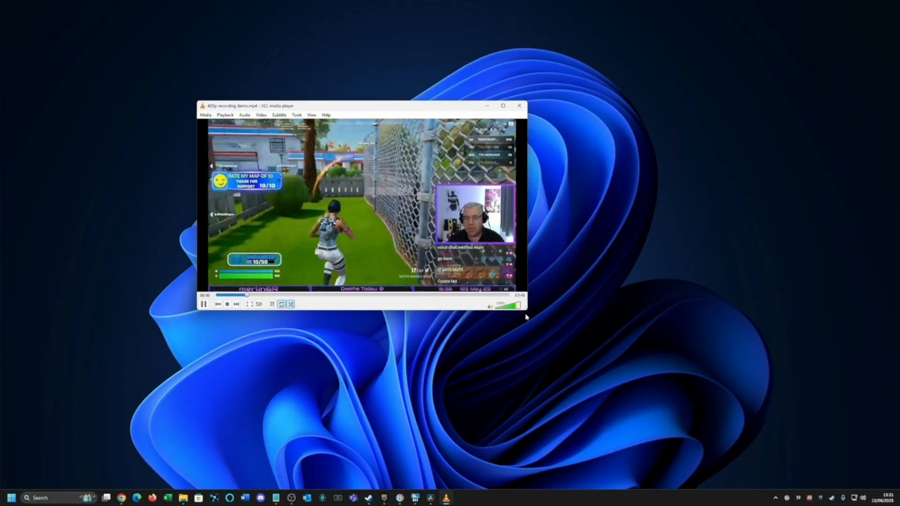
drag(527, 311, 701, 426)
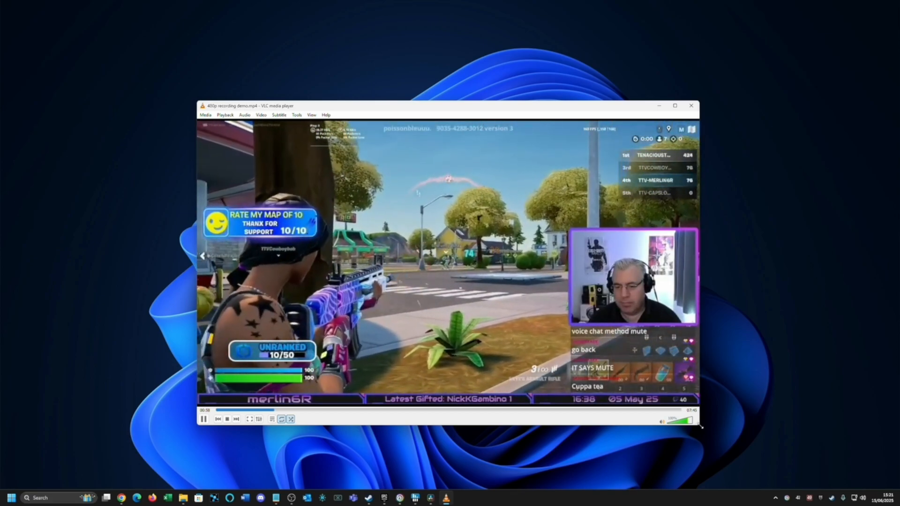
click(691, 105)
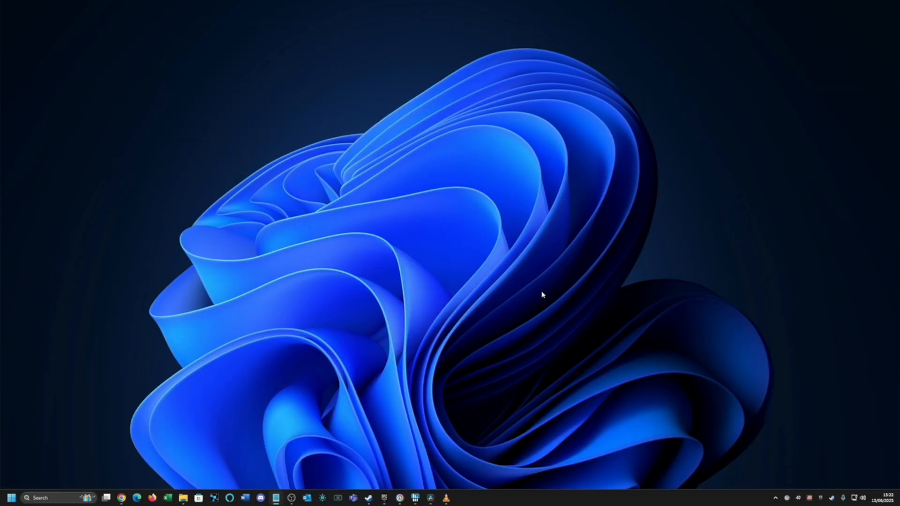
Switch to the browser window with the Twitch video "Suns out Funs out" and view the video in full screen
mouse_move(123, 502)
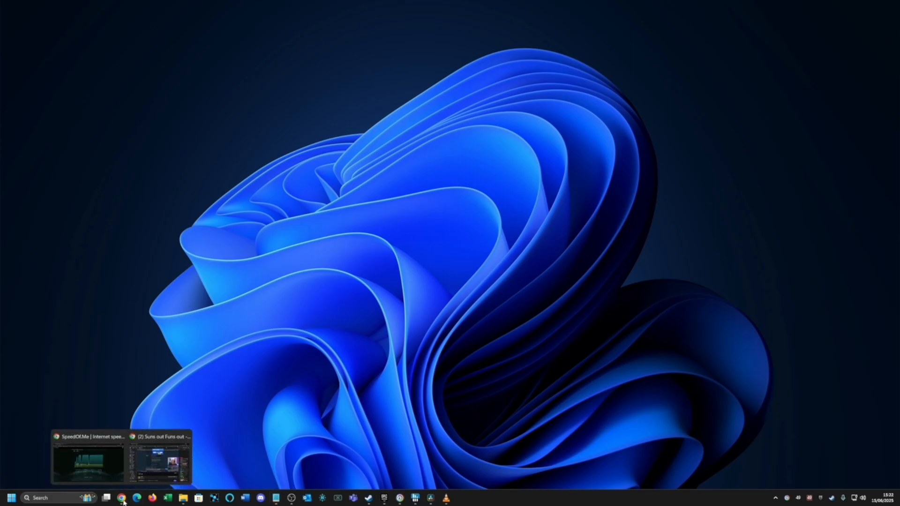
click(159, 461)
drag(588, 28, 431, 27)
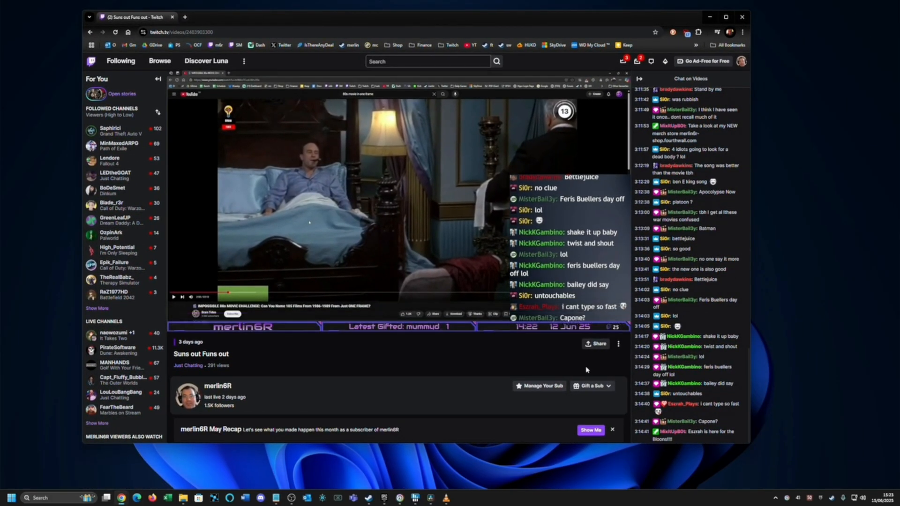
double_click(277, 295)
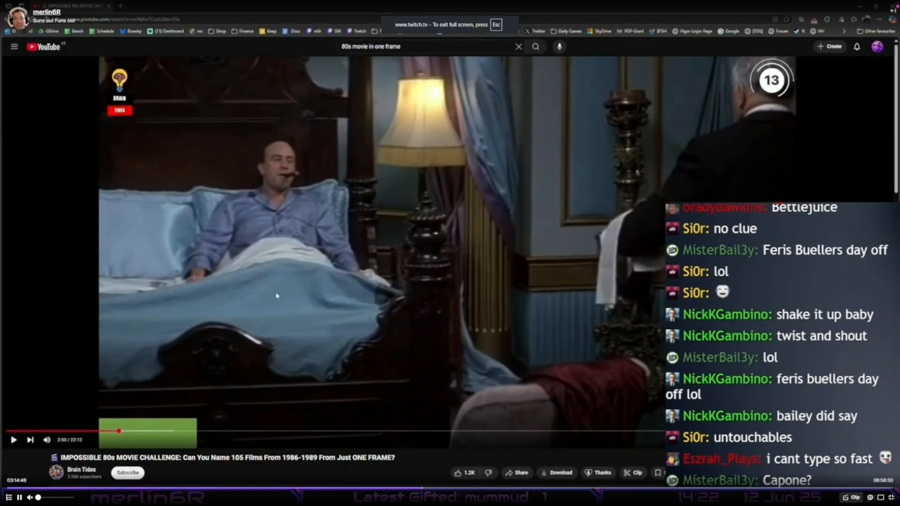
key(Escape)
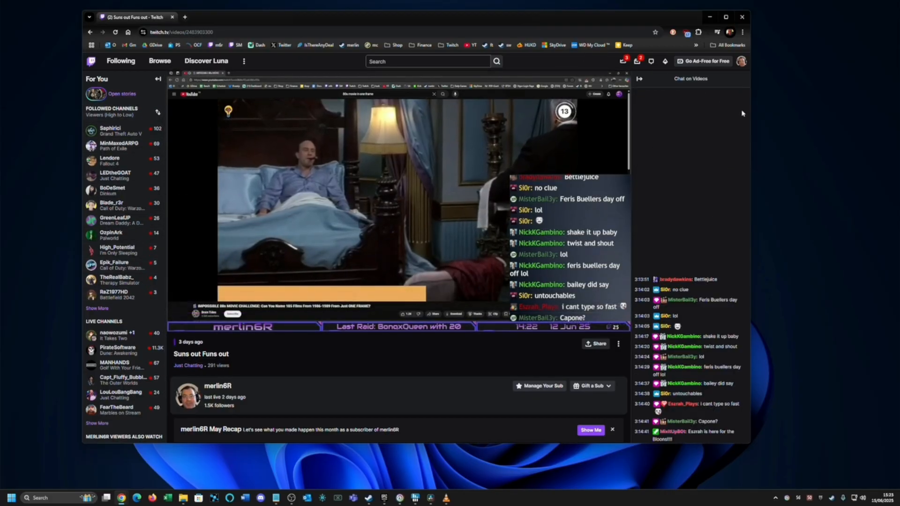
Shrink the Twitch browser window to view the video at a small size, and minimise the window
drag(750, 115, 430, 133)
drag(301, 17, 289, 28)
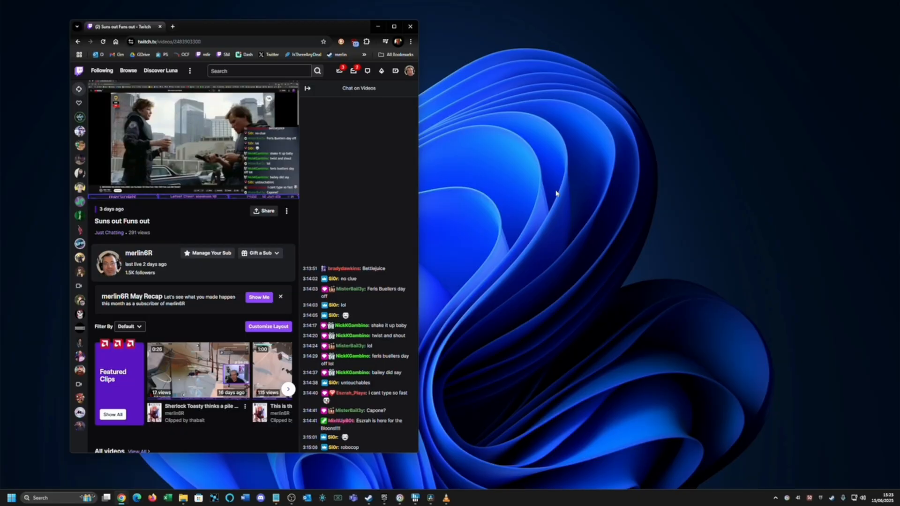
click(378, 26)
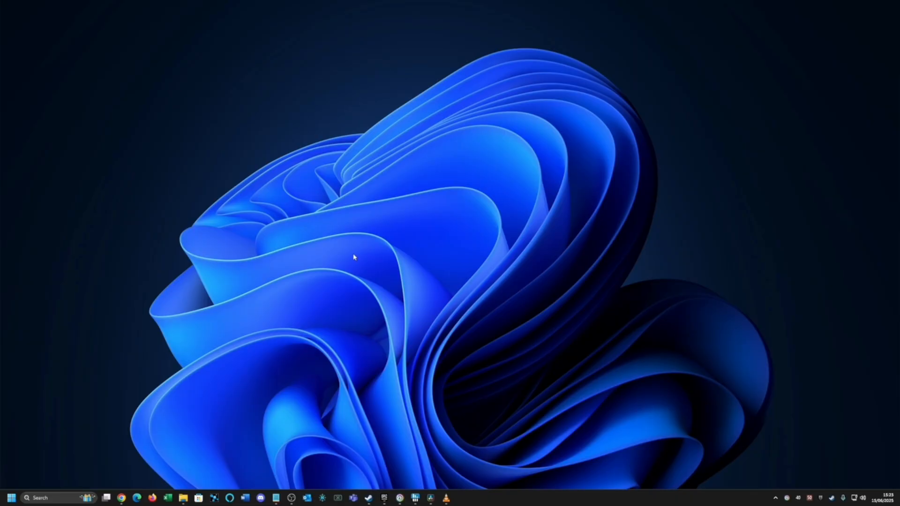
Switch to OBS and open its video settings
click(291, 498)
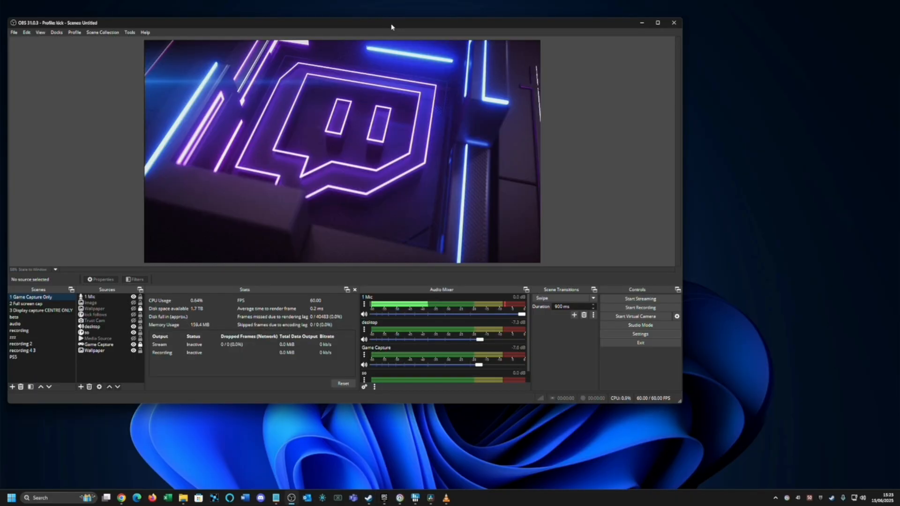
drag(392, 27, 458, 32)
click(715, 342)
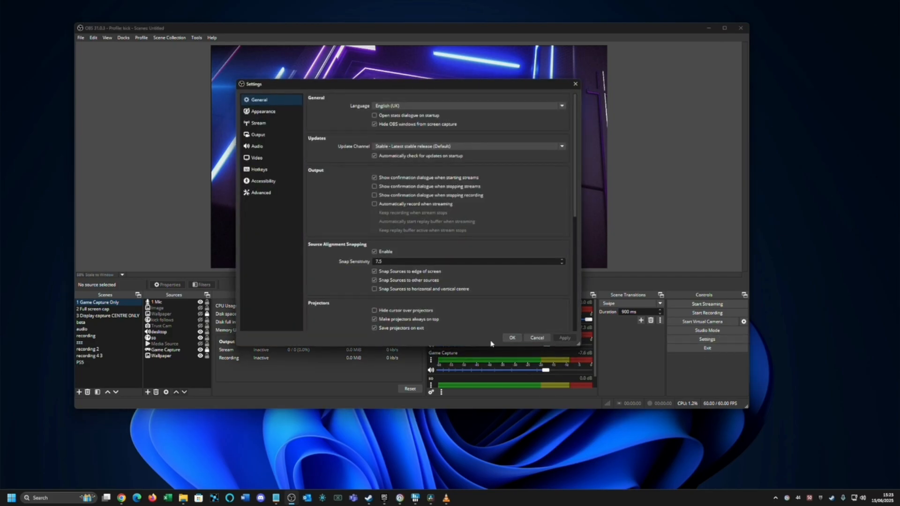
click(271, 161)
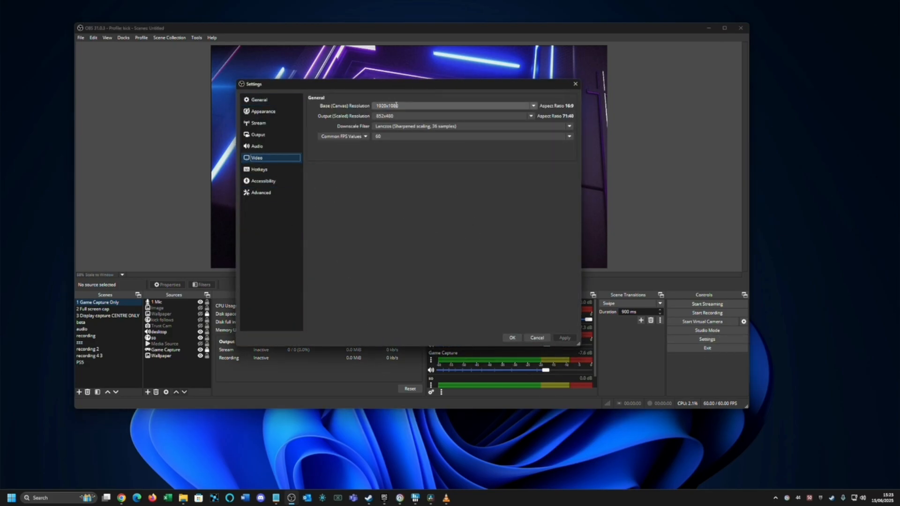
drag(423, 89, 440, 208)
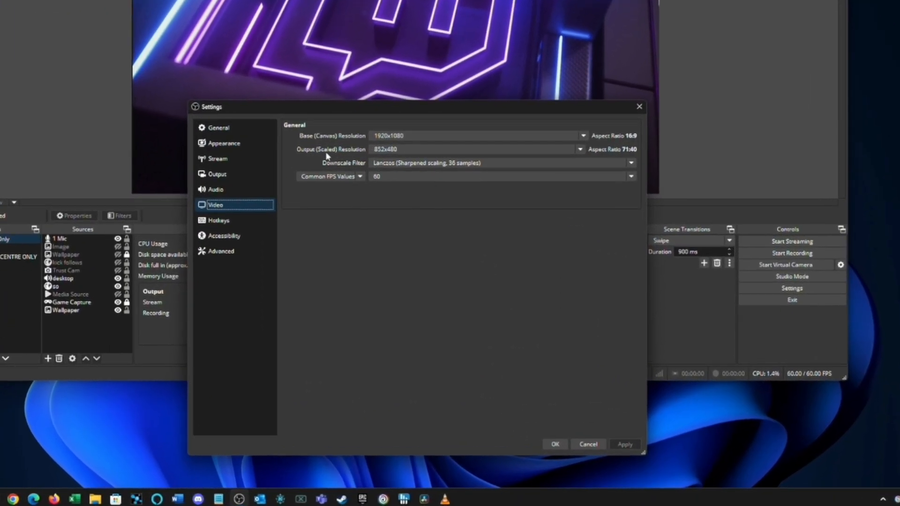
Try a custom output (scaled) resolution of 1024x576 and clear the entry again
click(581, 151)
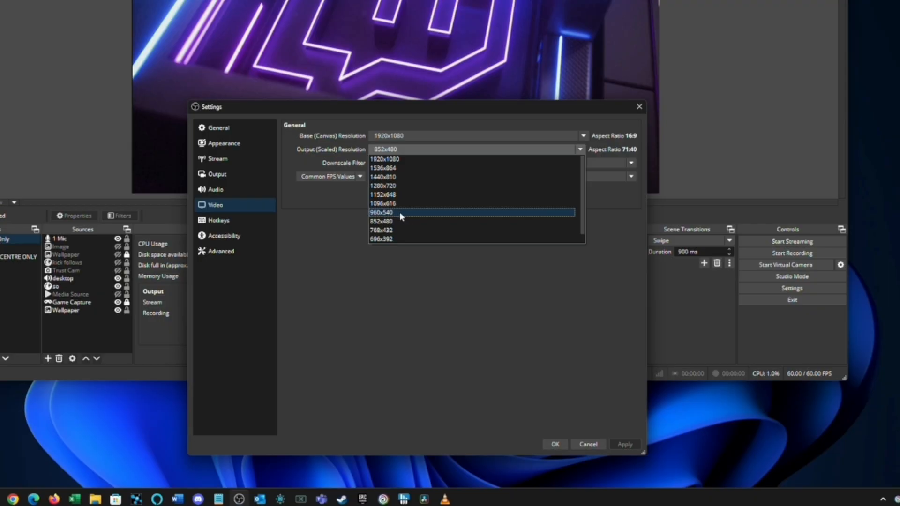
click(386, 275)
drag(422, 149, 354, 151)
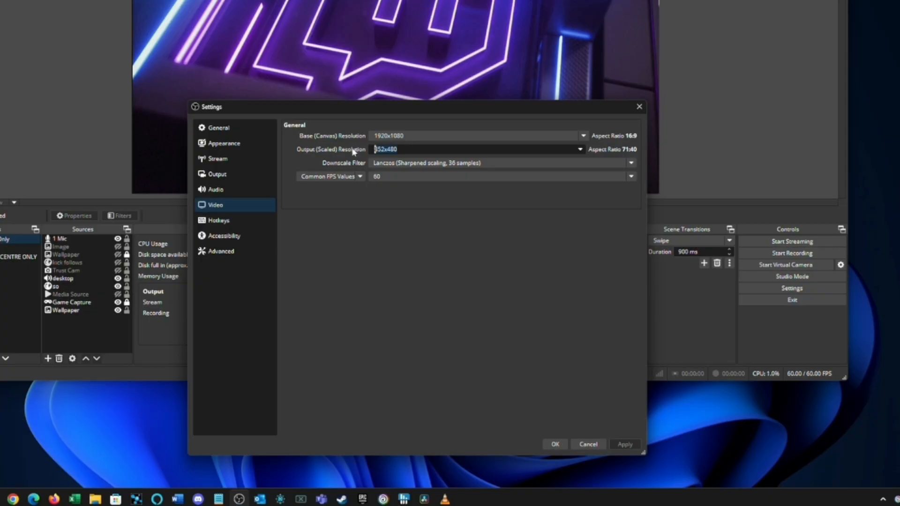
text(1024)
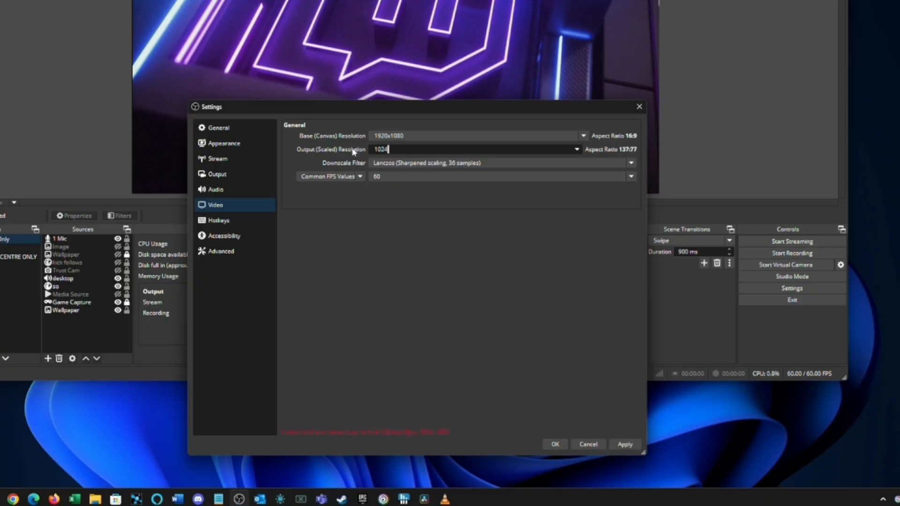
text(x576)
key(BackSpace)
key(BackSpace)
text(54)
key(BackSpace)
key(BackSpace)
key(BackSpace)
key(BackSpace)
key(BackSpace)
key(BackSpace)
key(BackSpace)
key(BackSpace)
Set the output (scaled) resolution to 852x480
click(573, 149)
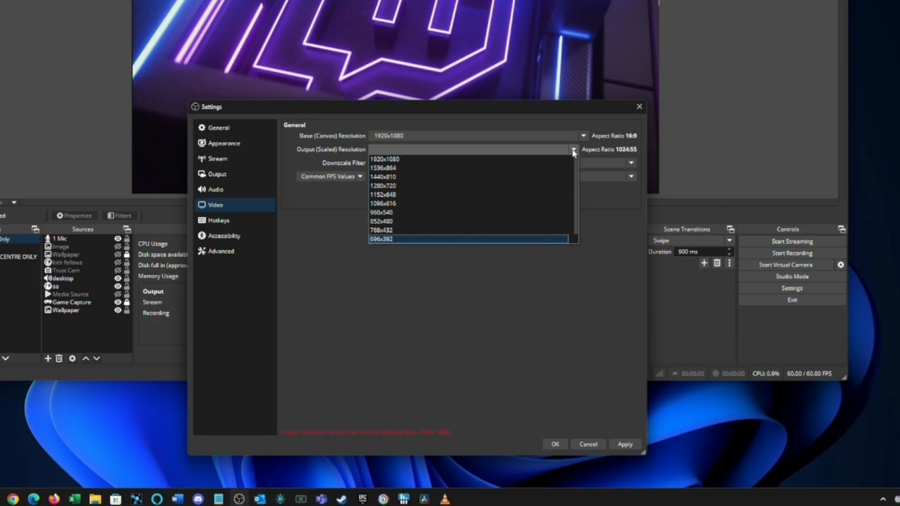
click(431, 221)
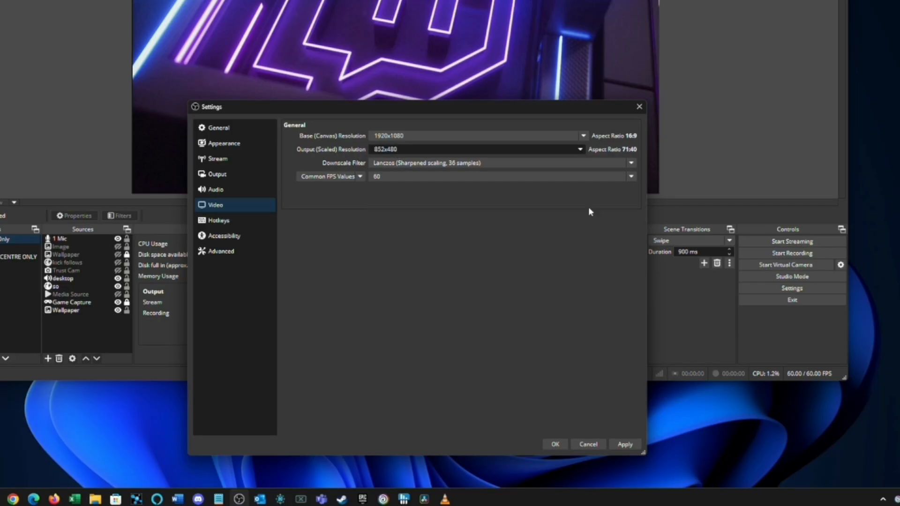
click(581, 149)
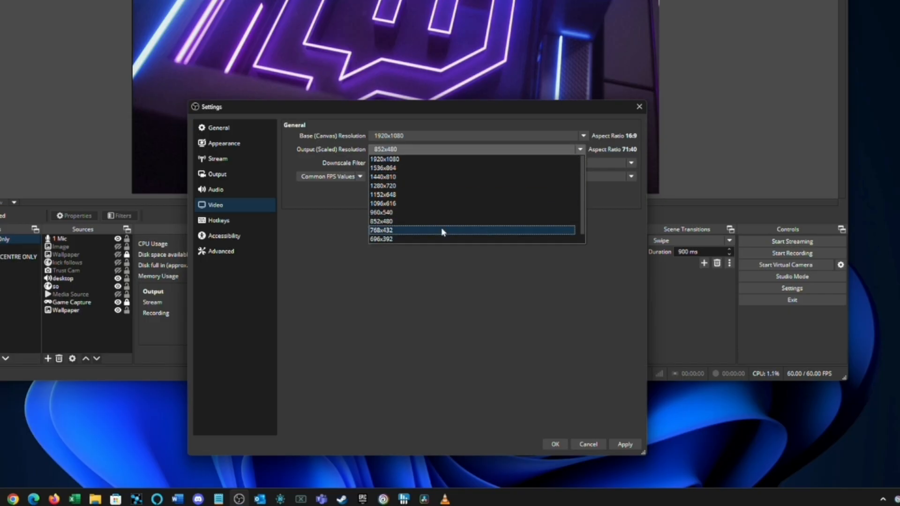
click(424, 221)
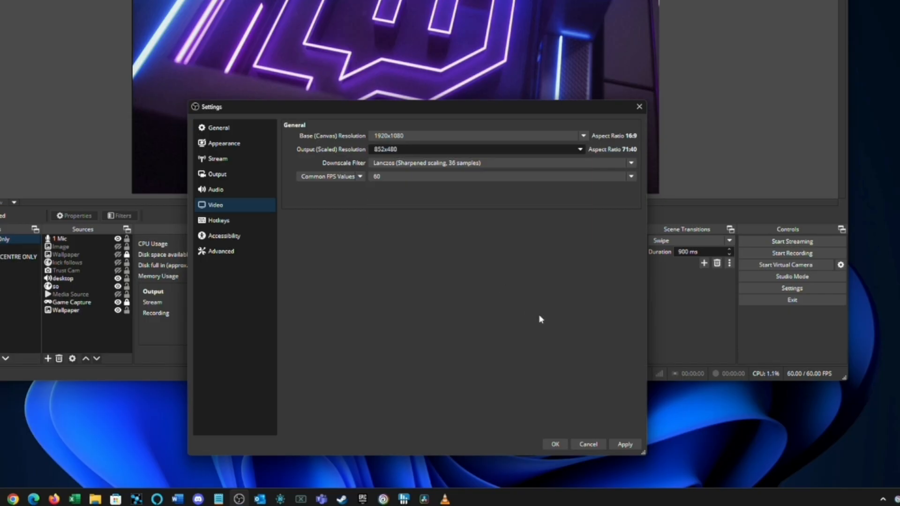
click(580, 149)
Choose 60 as the common FPS value and apply the video settings
click(400, 178)
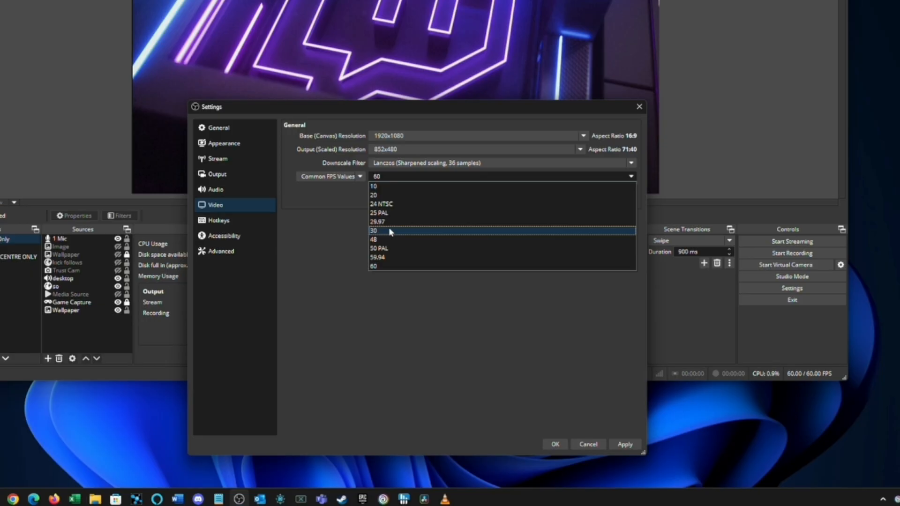
click(391, 266)
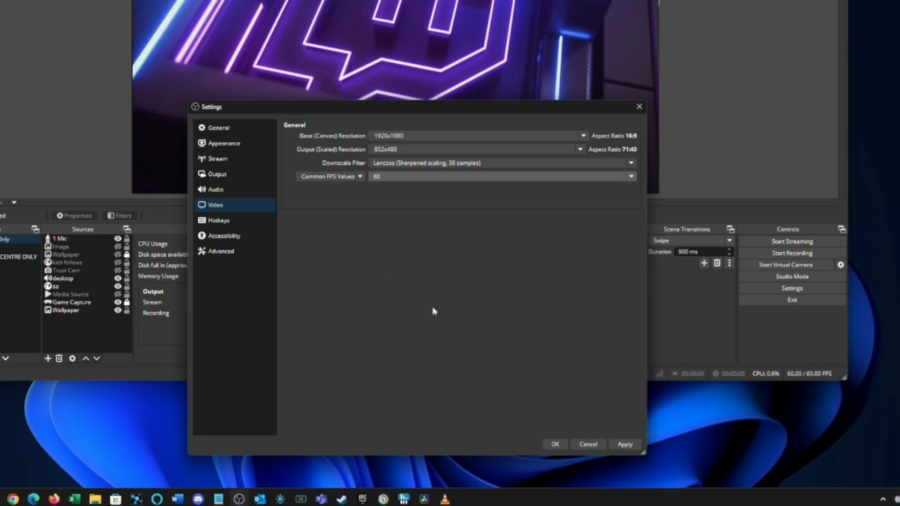
click(626, 446)
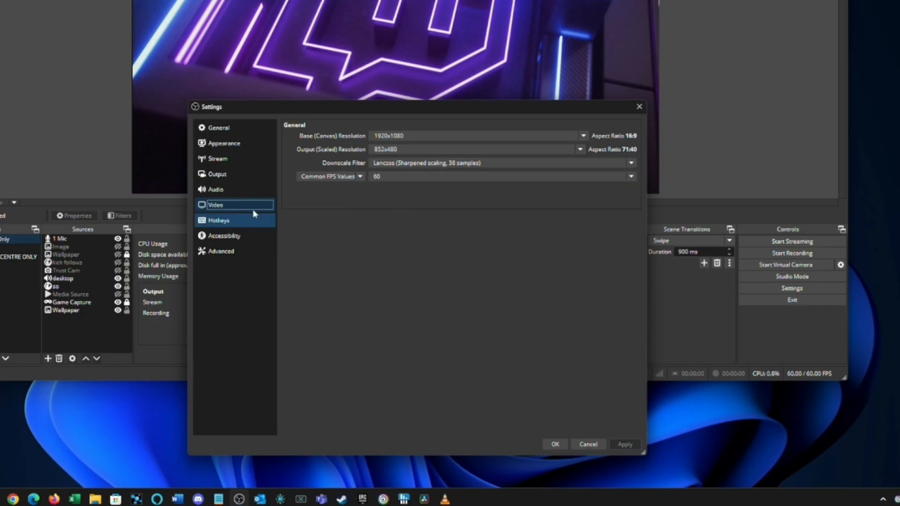
Open the streaming output settings and choose AMD HW H.264 (AVC) as the video encoder
click(227, 175)
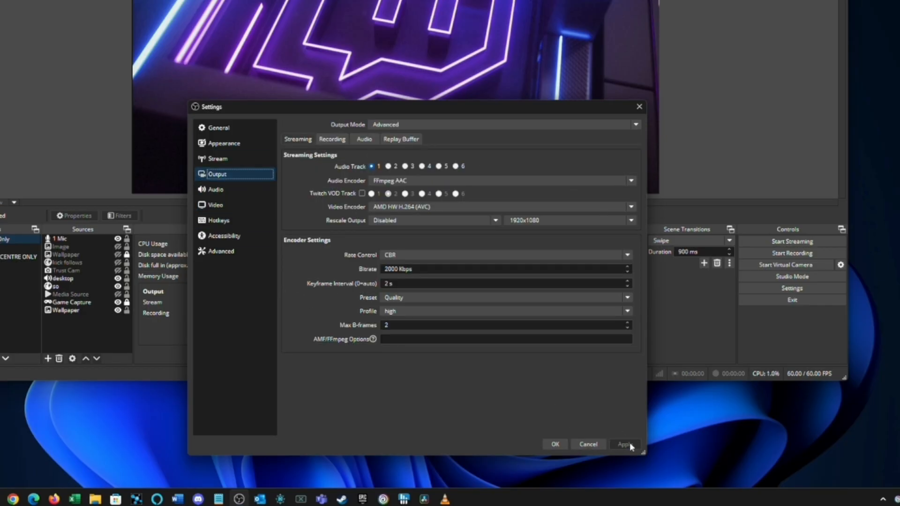
click(401, 207)
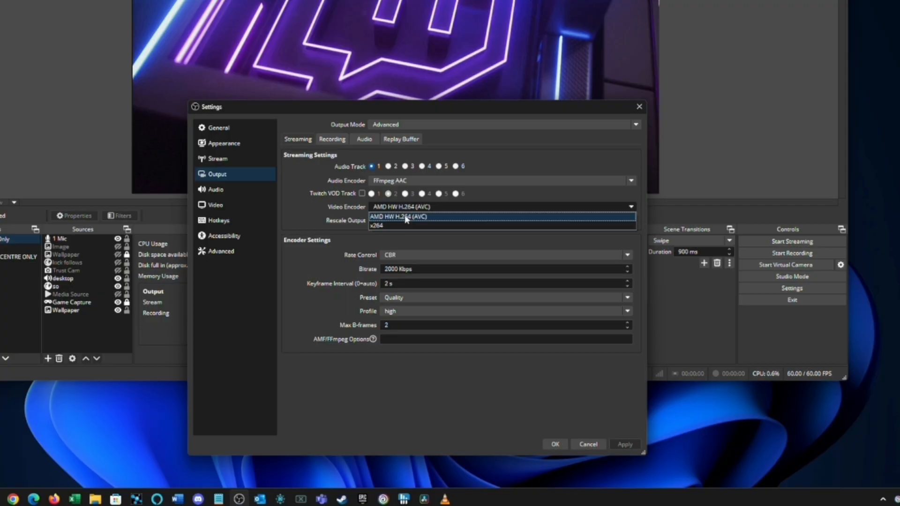
click(406, 218)
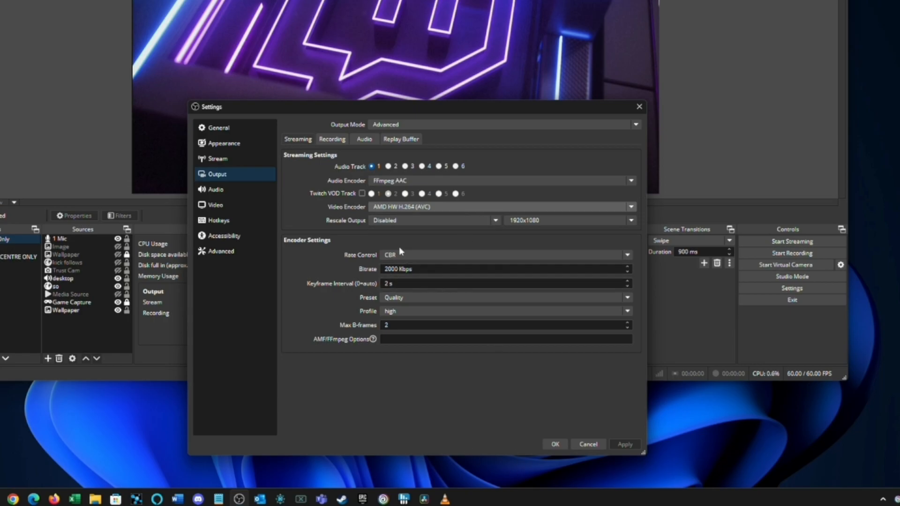
Set the streaming bitrate to 2150 Kbps
click(386, 270)
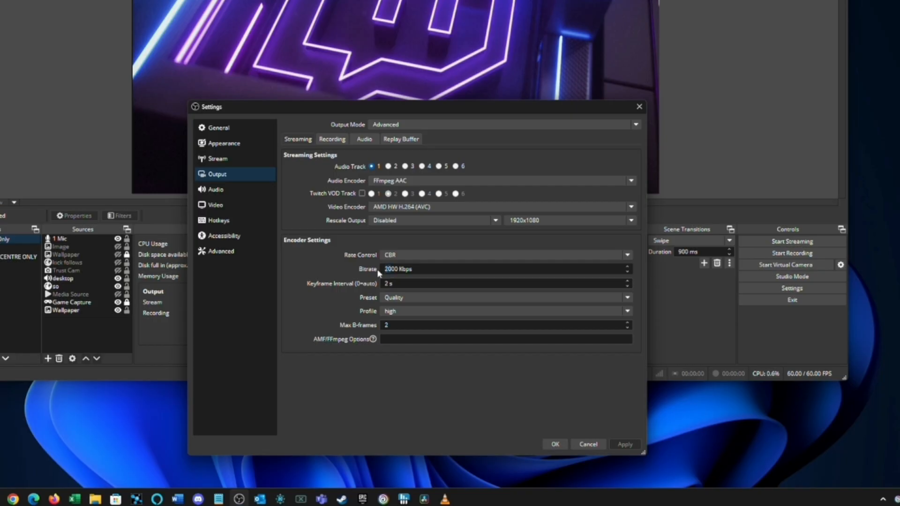
key(Right)
key(Delete)
text(15)
Leave the streaming keyframe interval at 2 s and choose the Quality encoder preset
click(415, 284)
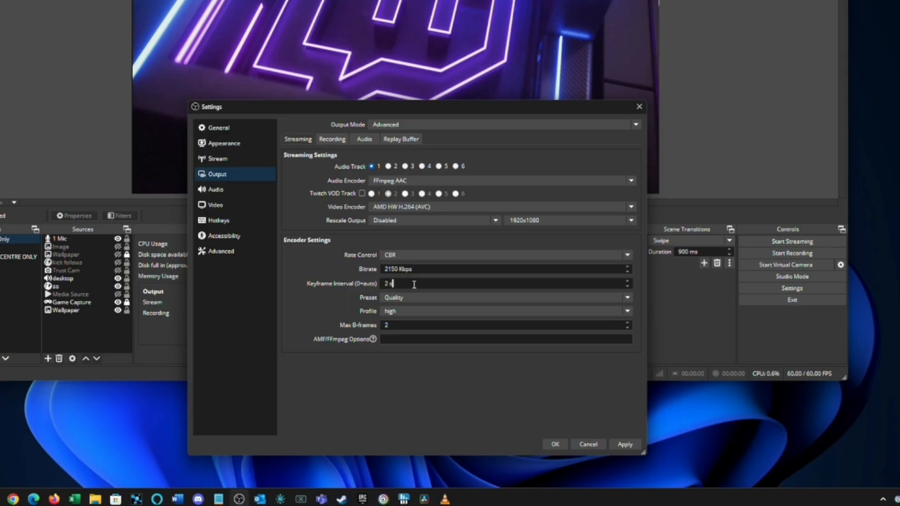
click(422, 298)
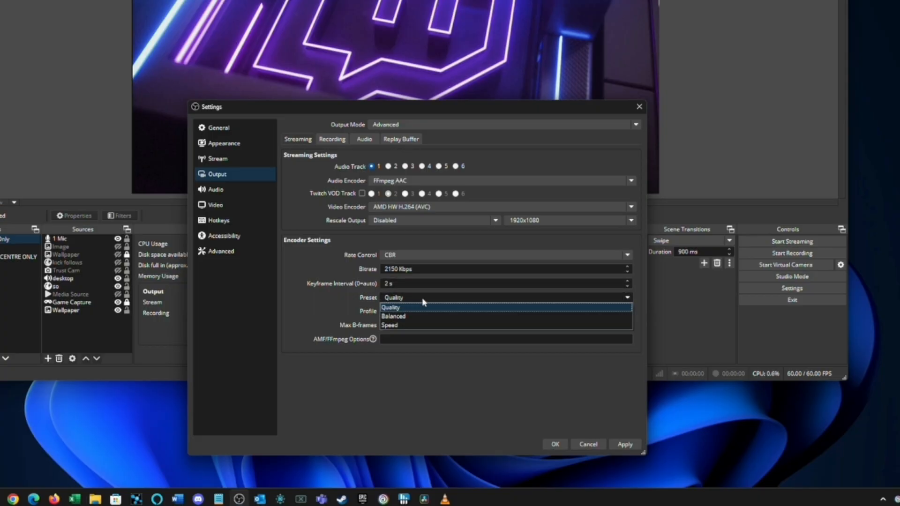
click(421, 297)
click(422, 297)
click(421, 309)
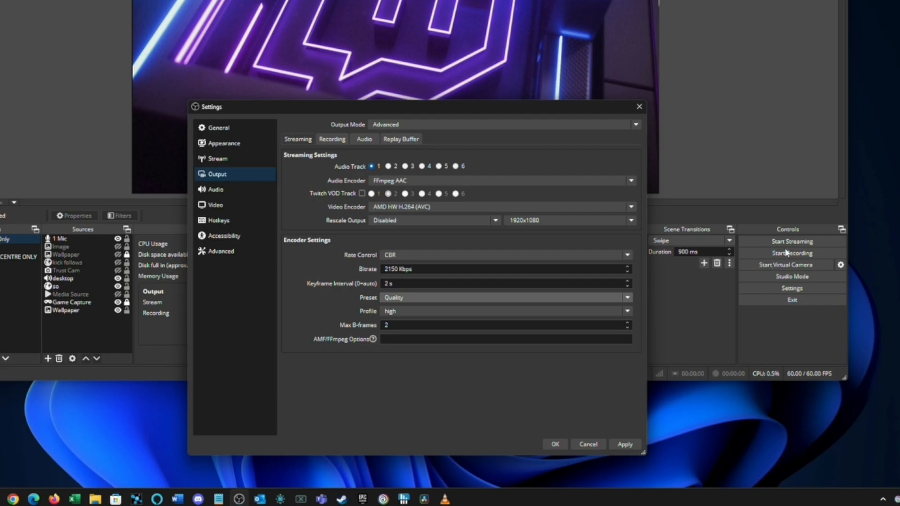
Check the video encoder choices in the recording output settings and return to the streaming output settings
click(332, 140)
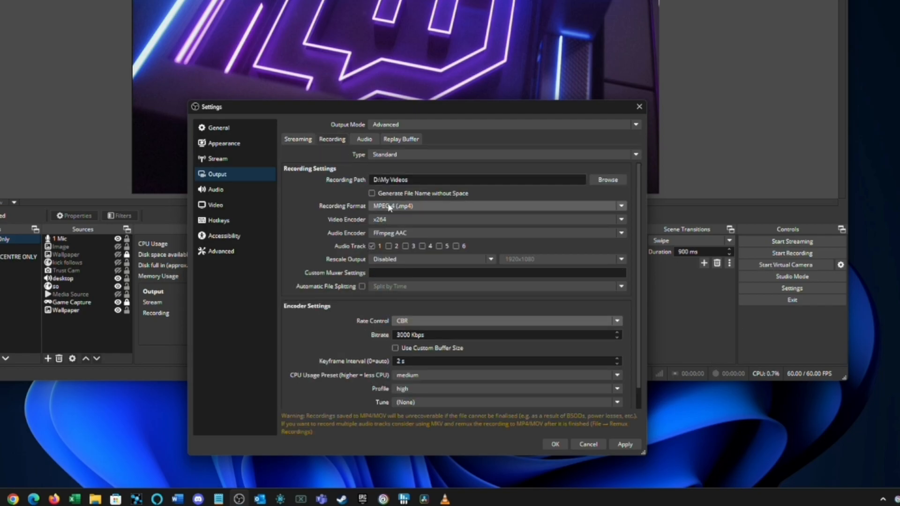
click(418, 220)
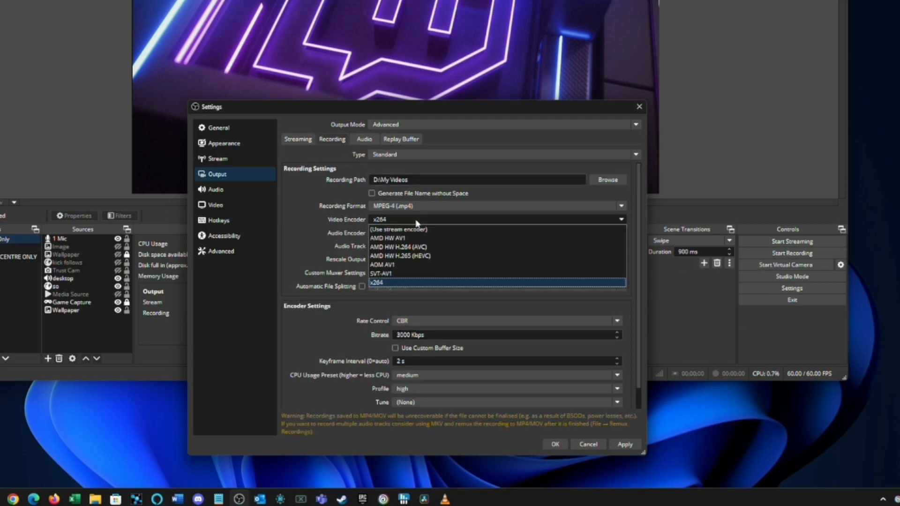
click(289, 184)
click(298, 139)
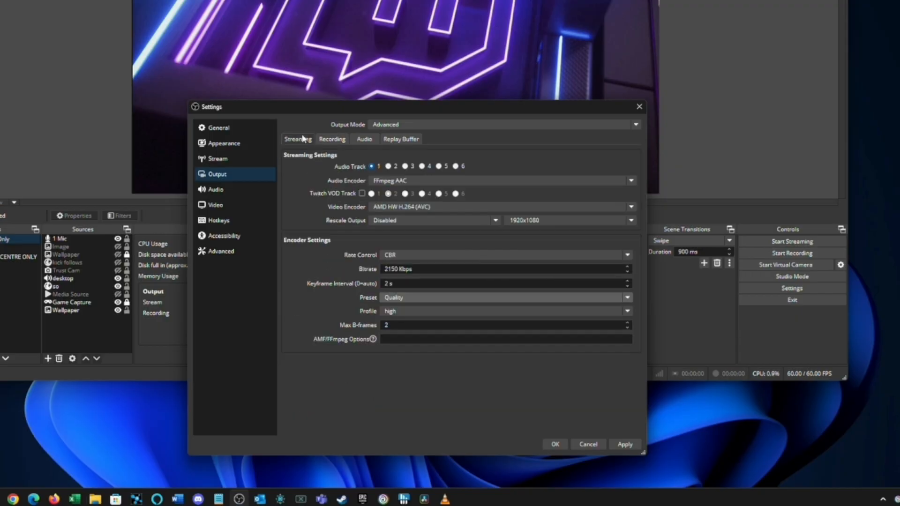